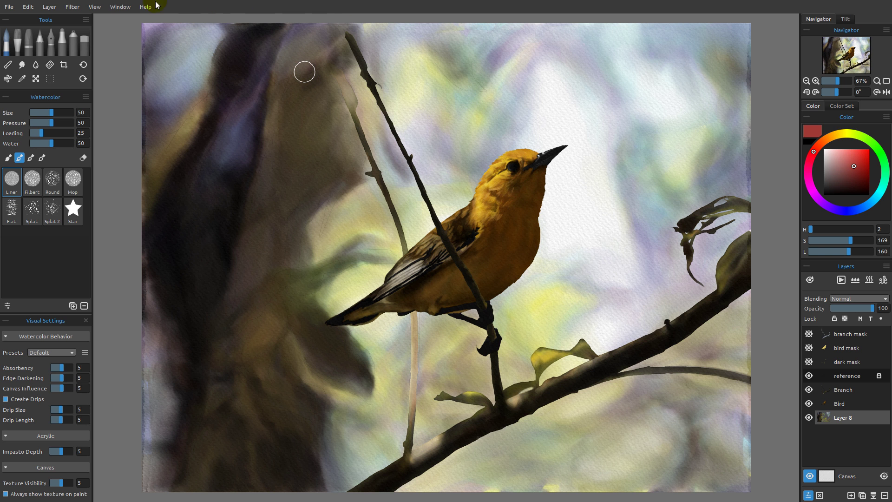
Try the Hue/Saturation filter on Layer 8 with lightness 31, lightness -32 and reduced saturation, and reset the adjustments
{"action": "left_click", "coordinate": [73, 7]}
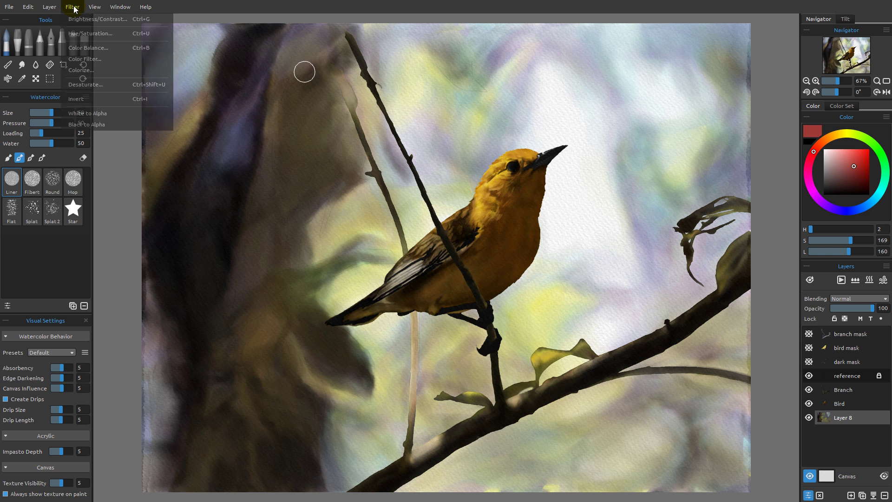
{"action": "left_click", "coordinate": [99, 32]}
{"action": "left_click_drag", "start_coordinate": [462, 211], "coordinate": [671, 83]}
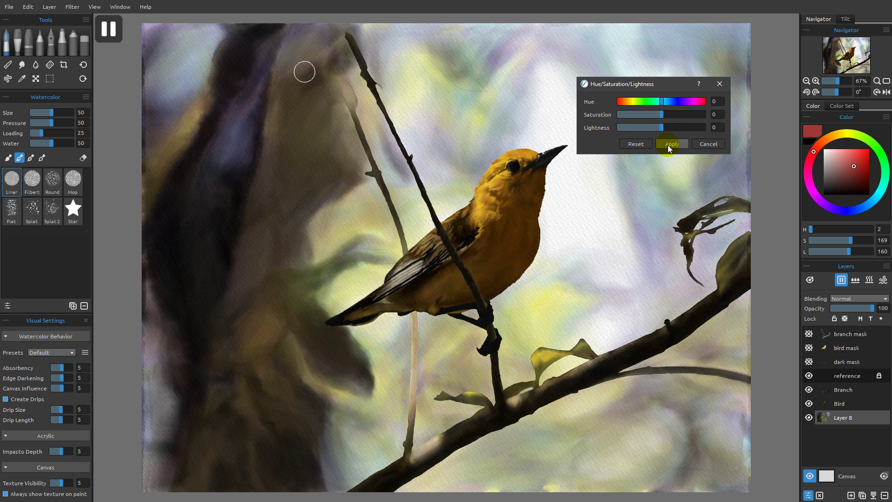
{"action": "left_click", "coordinate": [622, 102]}
{"action": "left_click", "coordinate": [651, 127]}
{"action": "left_click_drag", "start_coordinate": [658, 129], "coordinate": [675, 127]}
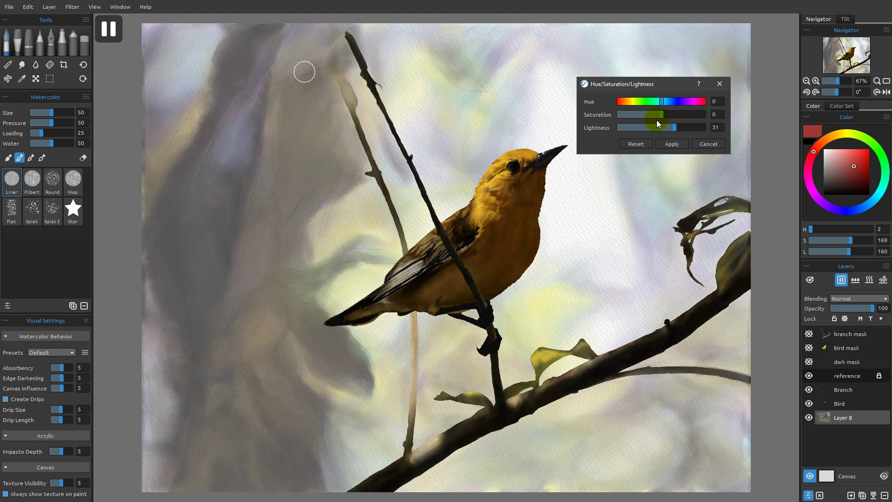
{"action": "left_click_drag", "start_coordinate": [676, 126], "coordinate": [647, 130]}
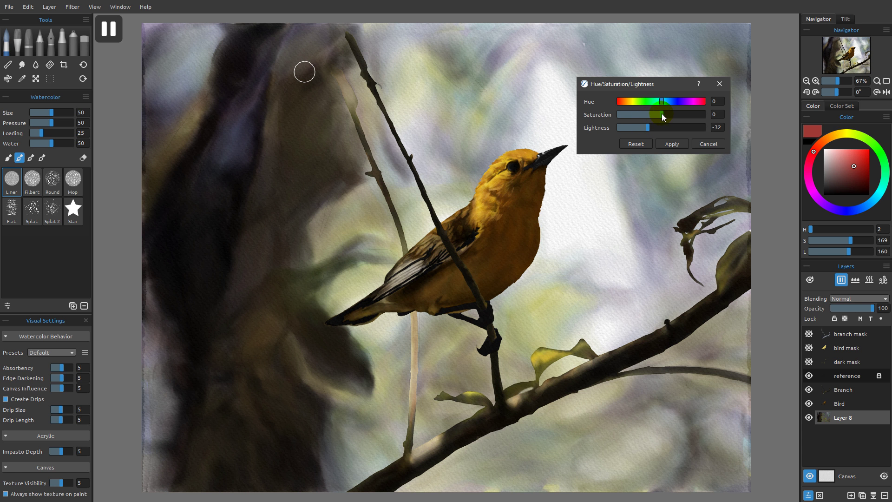
{"action": "mouse_move", "coordinate": [662, 114]}
{"action": "left_mouse_down"}
{"action": "mouse_move", "coordinate": [681, 116]}
{"action": "mouse_move", "coordinate": [648, 118]}
{"action": "left_mouse_up"}
{"action": "left_click", "coordinate": [635, 143]}
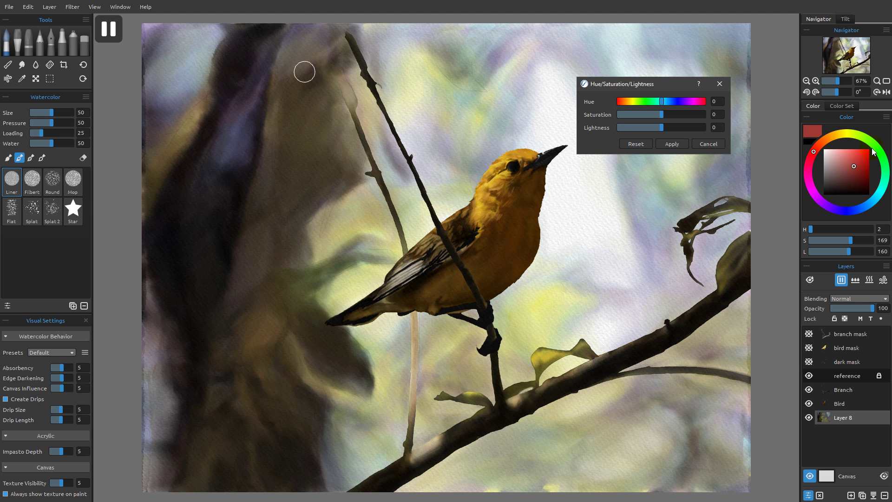
Try hue shifts of -17 and 15, plus saturation 9 and lightness -41, and discard the Hue/Saturation adjustment
{"action": "left_click", "coordinate": [662, 102]}
{"action": "left_click_drag", "start_coordinate": [662, 102], "coordinate": [660, 102]}
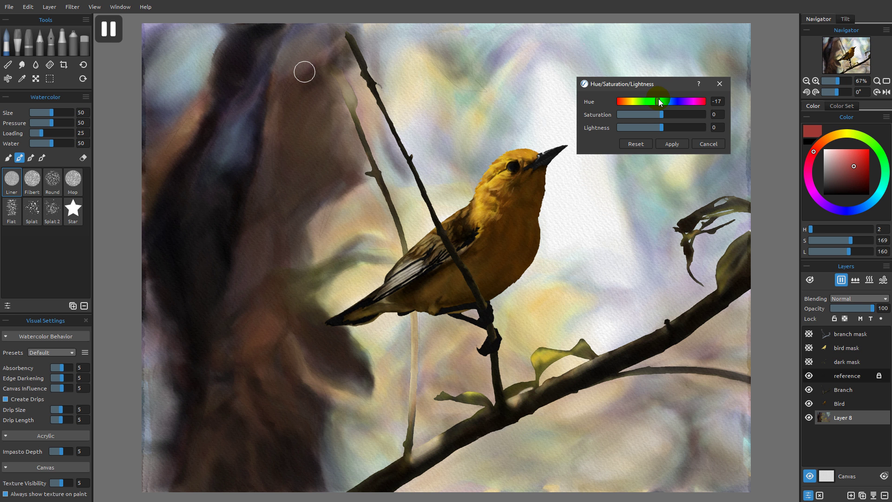
{"action": "left_click_drag", "start_coordinate": [657, 99], "coordinate": [662, 101]}
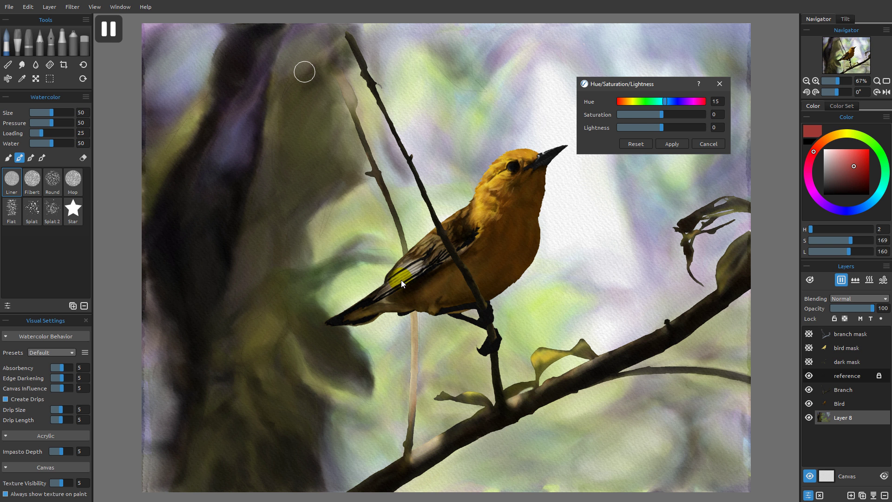
{"action": "mouse_move", "coordinate": [656, 115]}
{"action": "left_mouse_down"}
{"action": "mouse_move", "coordinate": [648, 116]}
{"action": "mouse_move", "coordinate": [676, 117]}
{"action": "mouse_move", "coordinate": [647, 127]}
{"action": "left_mouse_up"}
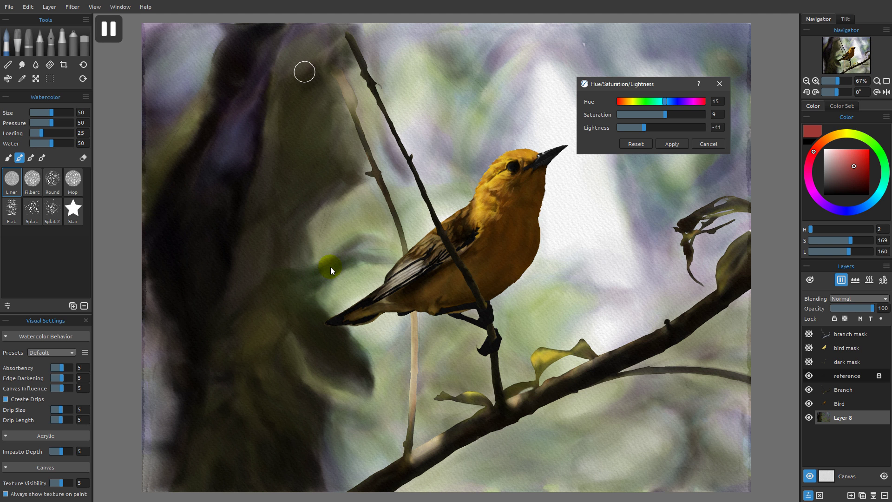
{"action": "left_click", "coordinate": [640, 143]}
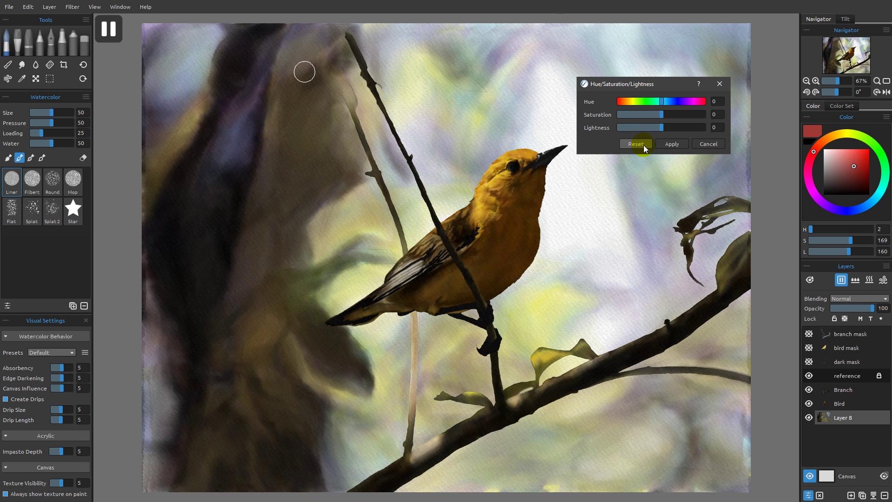
{"action": "left_click", "coordinate": [706, 144]}
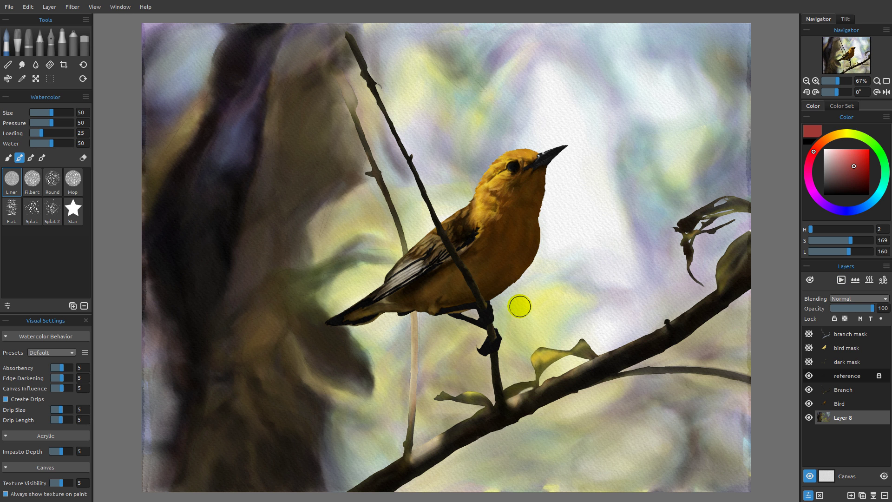
Open Color Balance for Layer 8 and shift the shadows to red 12, green 5 and blue 10
{"action": "left_click", "coordinate": [72, 6]}
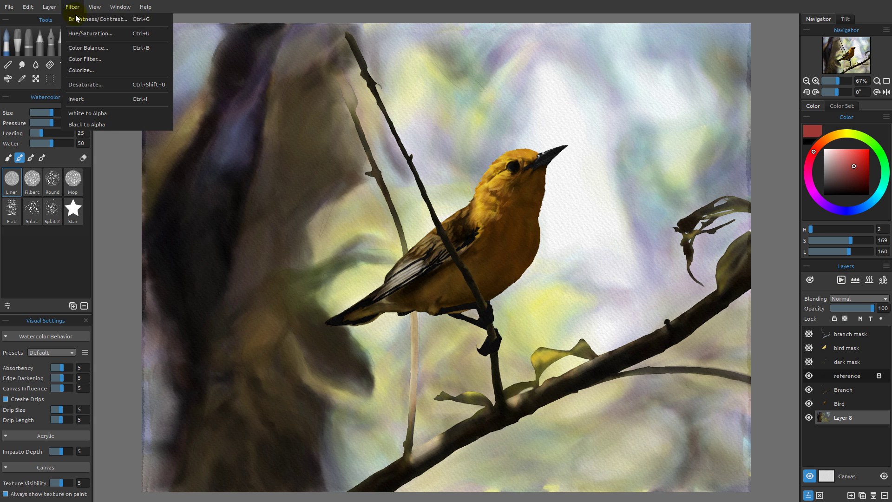
{"action": "left_click", "coordinate": [98, 47]}
{"action": "left_click_drag", "start_coordinate": [458, 199], "coordinate": [696, 87]}
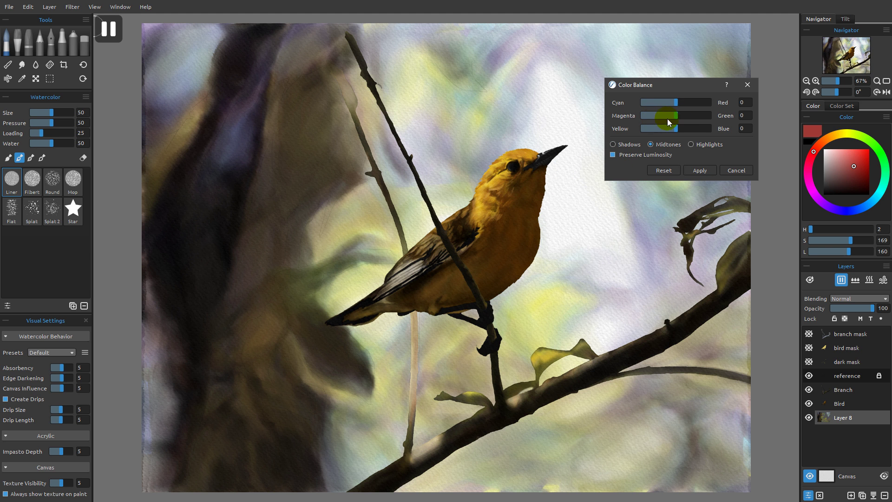
{"action": "left_click", "coordinate": [615, 157]}
{"action": "left_click", "coordinate": [613, 145]}
{"action": "left_click_drag", "start_coordinate": [677, 102], "coordinate": [679, 103]}
{"action": "left_click", "coordinate": [676, 129]}
{"action": "left_click_drag", "start_coordinate": [677, 129], "coordinate": [680, 128]}
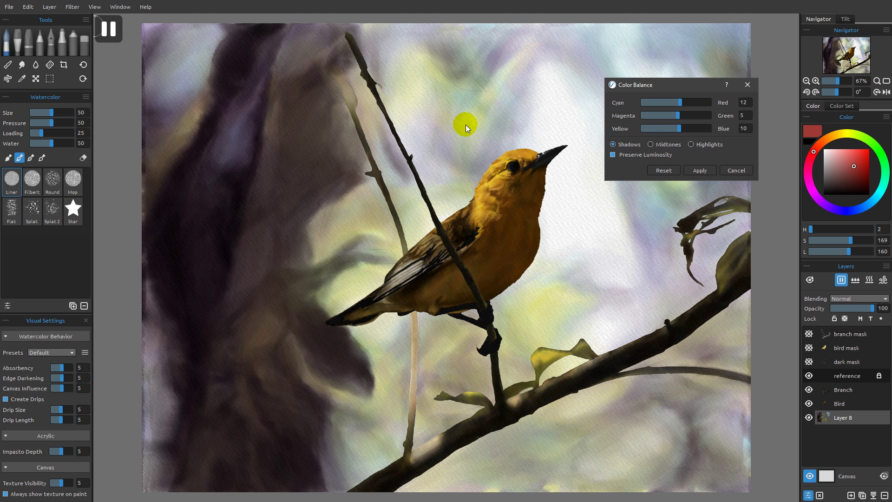
Shift the Color Balance midtones to red -12, green 12 and blue -16
{"action": "left_click", "coordinate": [651, 144]}
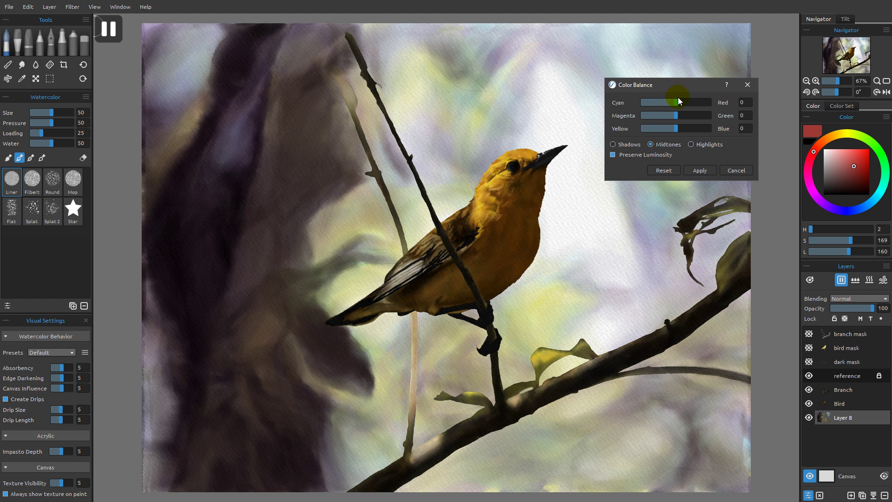
{"action": "left_click_drag", "start_coordinate": [676, 101], "coordinate": [671, 103]}
{"action": "left_click_drag", "start_coordinate": [676, 116], "coordinate": [669, 129]}
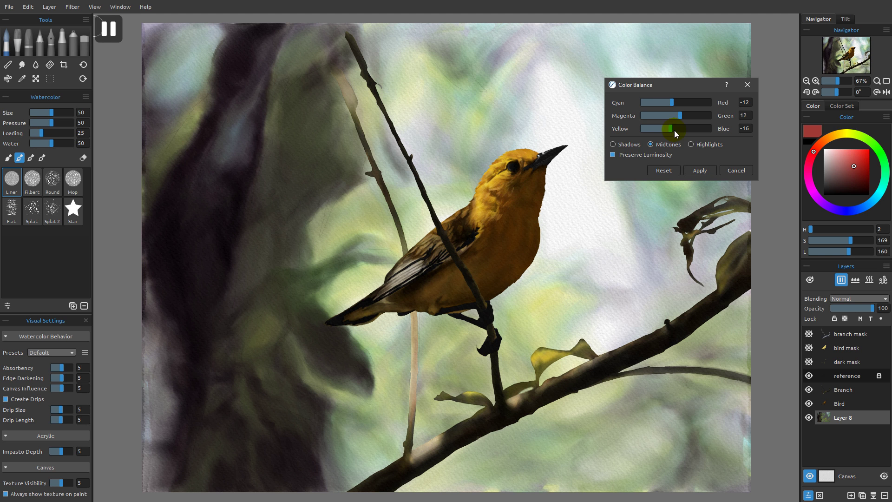
Compare the Color Balance result with and without Preserve Luminosity, and reset and discard the adjustment
{"action": "left_click", "coordinate": [613, 155]}
{"action": "left_click", "coordinate": [613, 155]}
{"action": "left_click", "coordinate": [613, 155]}
{"action": "left_click", "coordinate": [613, 155]}
{"action": "left_click", "coordinate": [614, 155]}
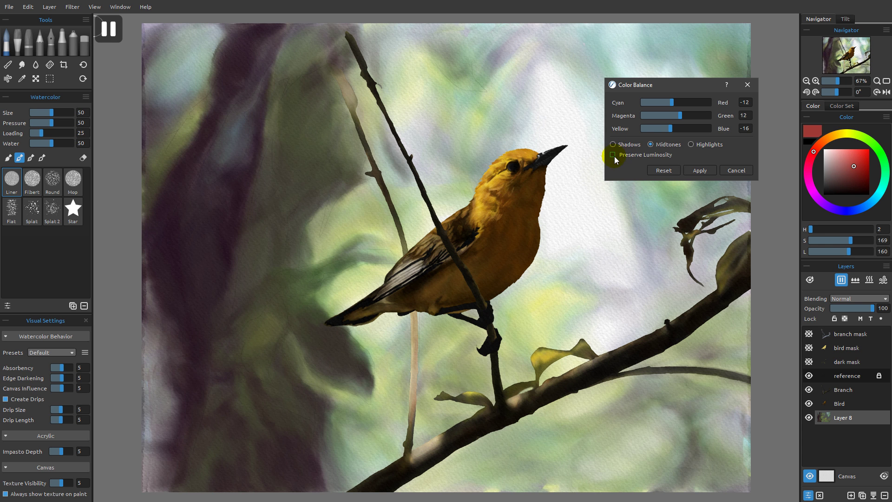
{"action": "left_click", "coordinate": [613, 155]}
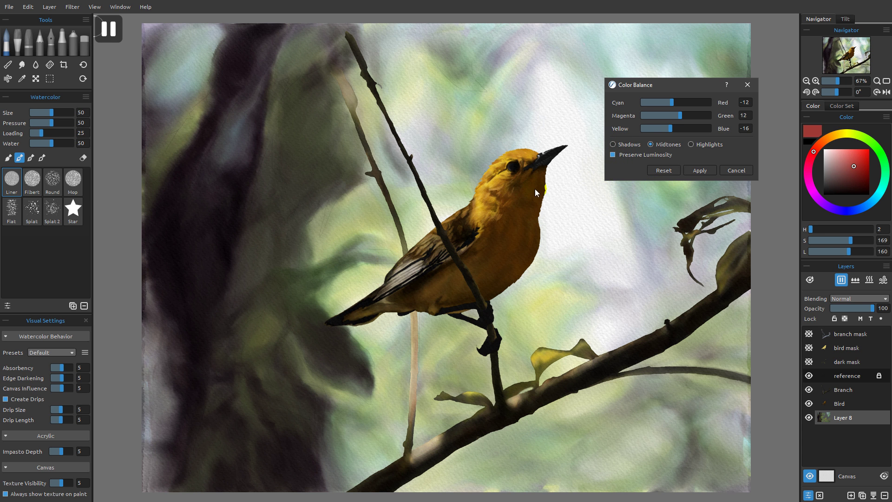
{"action": "left_click", "coordinate": [667, 168]}
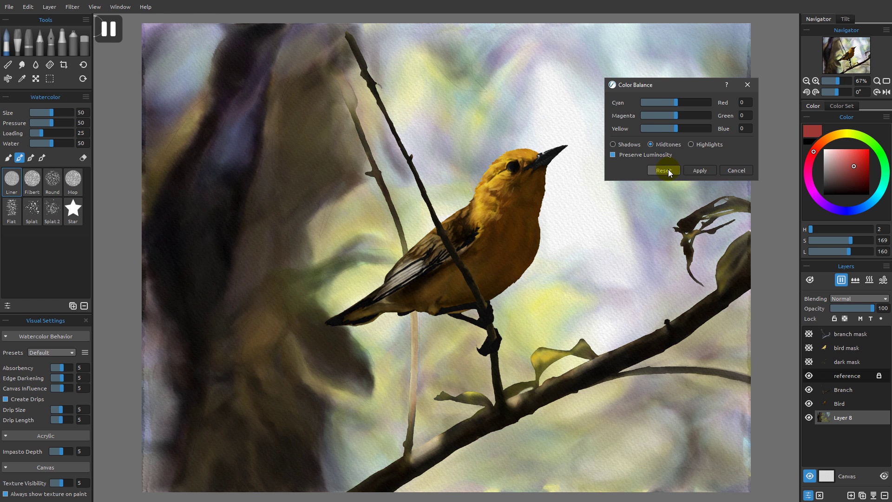
{"action": "left_click", "coordinate": [735, 170]}
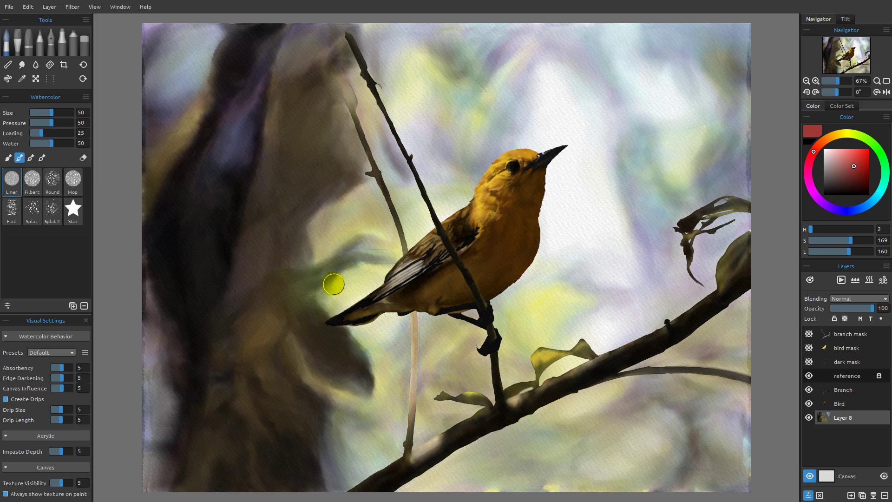
Open the Color Filter for Layer 8, compare Preserve Luminosity off and on at strength 100, and set the strength to 21
{"action": "left_click", "coordinate": [72, 7]}
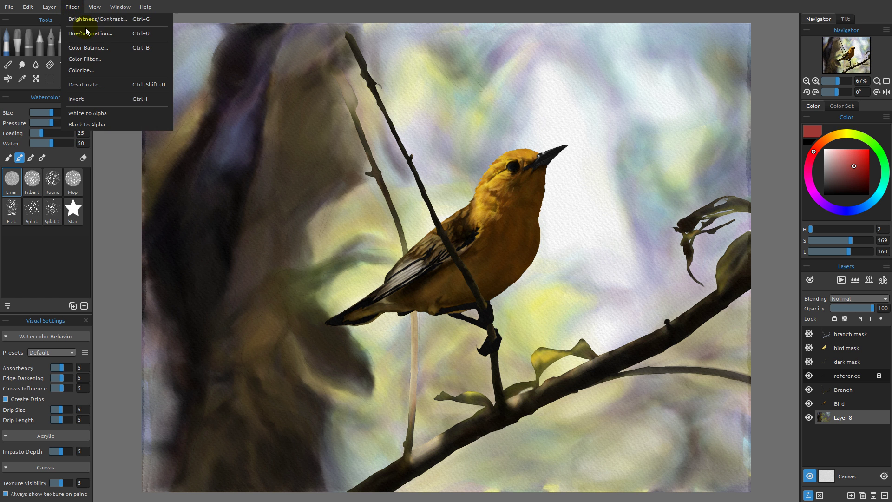
{"action": "left_click", "coordinate": [83, 59]}
{"action": "left_click_drag", "start_coordinate": [457, 209], "coordinate": [686, 92]}
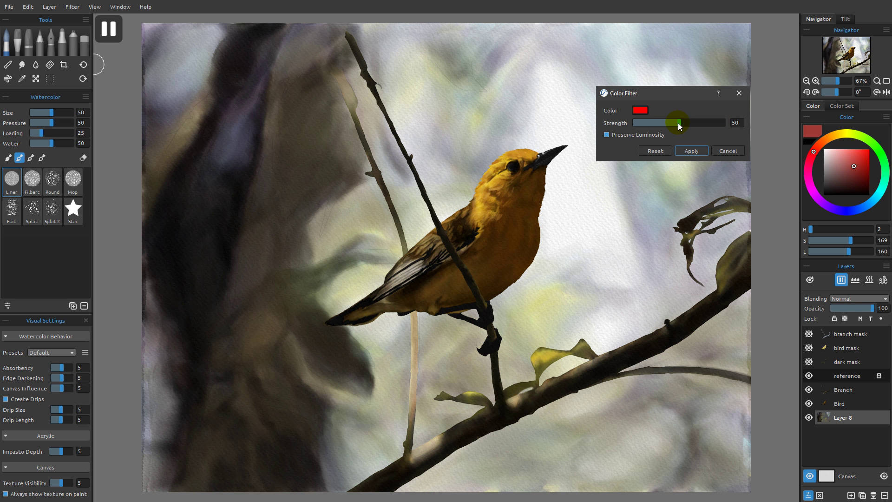
{"action": "left_click_drag", "start_coordinate": [678, 123], "coordinate": [728, 121]}
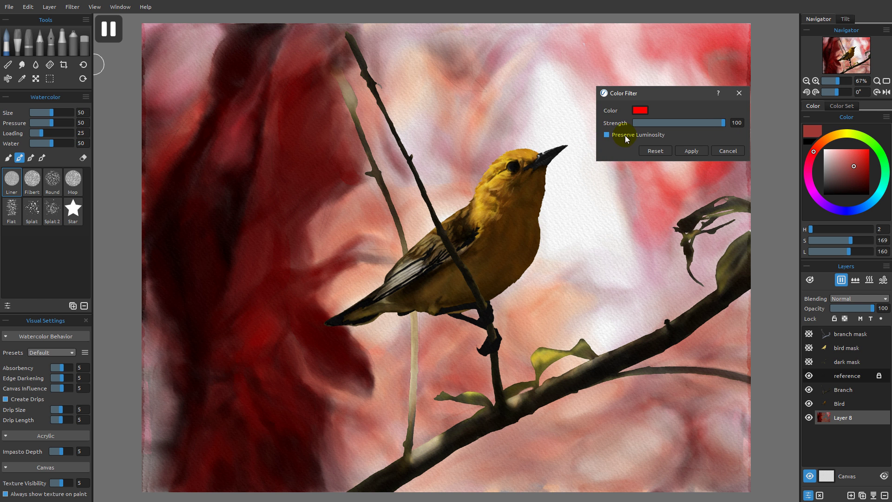
{"action": "left_click", "coordinate": [608, 137]}
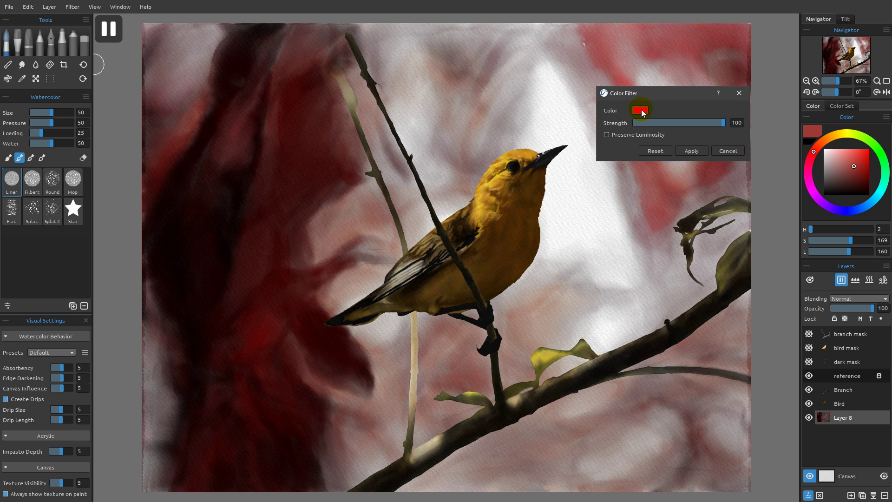
{"action": "left_click", "coordinate": [607, 135]}
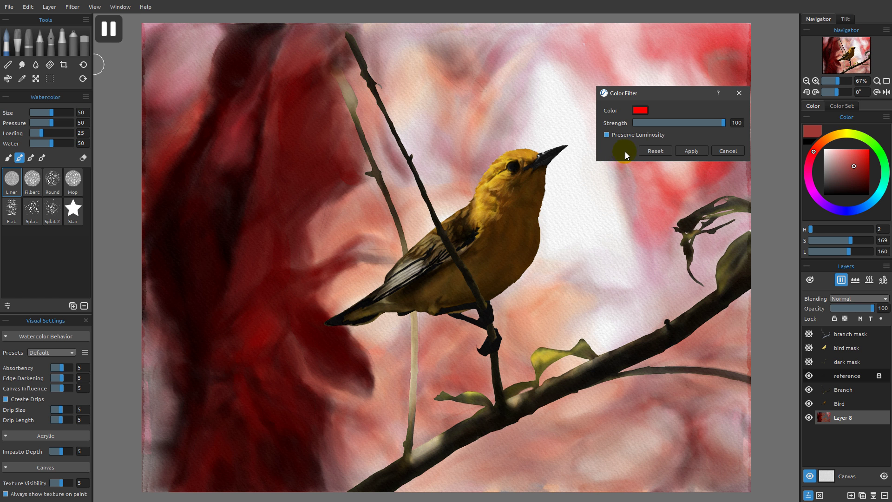
{"action": "left_click_drag", "start_coordinate": [711, 124], "coordinate": [654, 125]}
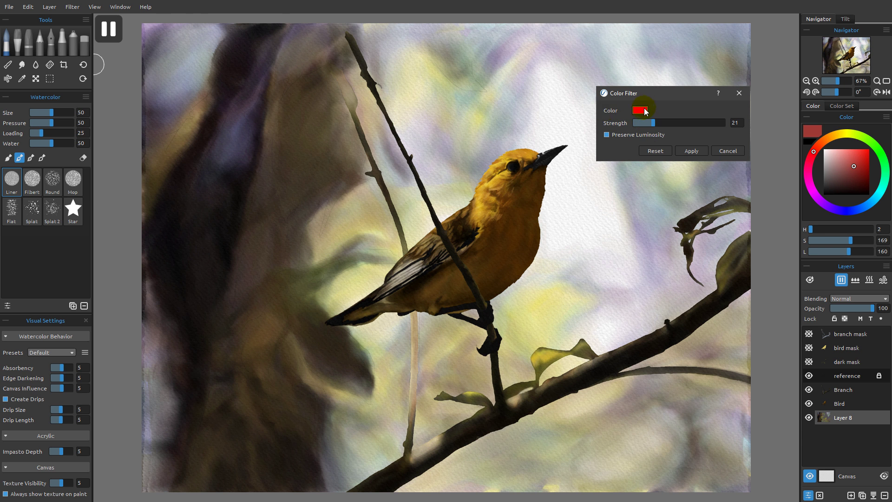
Set the Color Filter colour to light violet #efb4ff and the strength to 49
{"action": "left_click", "coordinate": [638, 110]}
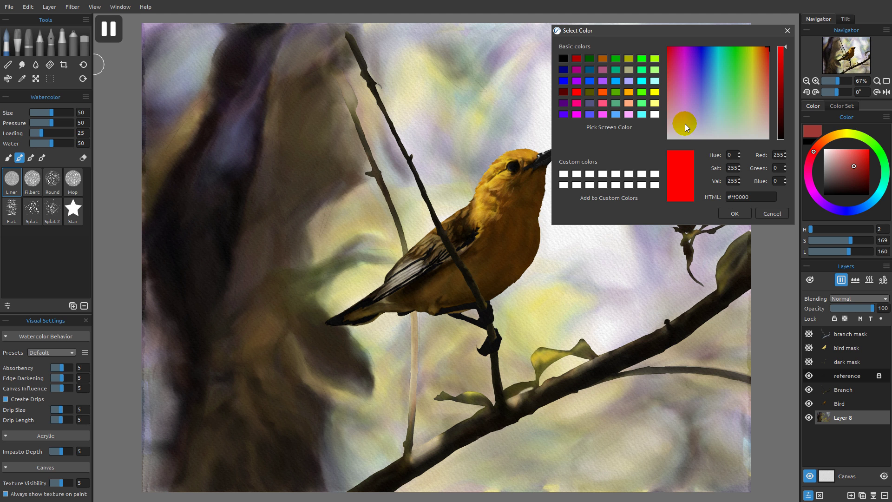
{"action": "left_click_drag", "start_coordinate": [682, 124], "coordinate": [688, 112]}
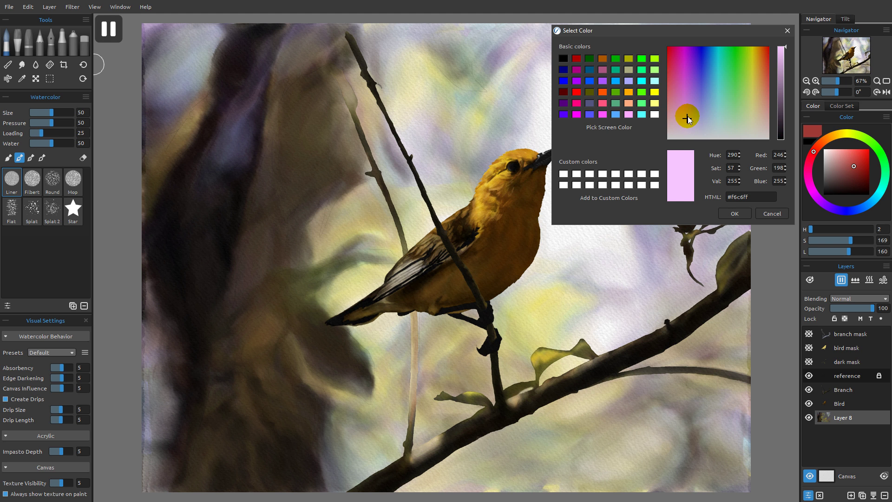
{"action": "left_click", "coordinate": [730, 212]}
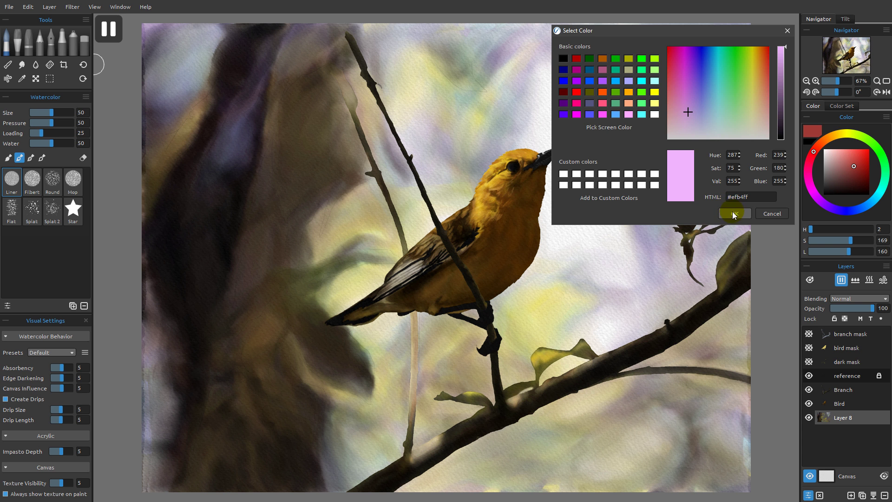
{"action": "left_click", "coordinate": [735, 213]}
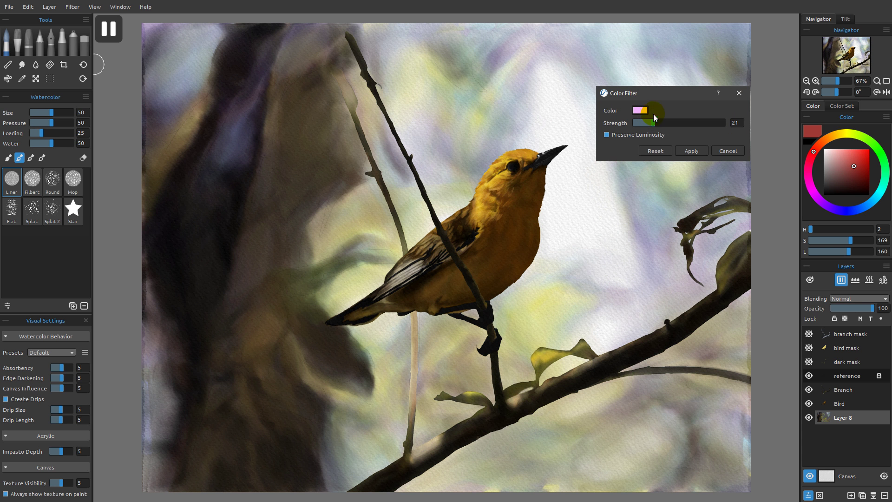
{"action": "left_click_drag", "start_coordinate": [660, 121], "coordinate": [679, 123]}
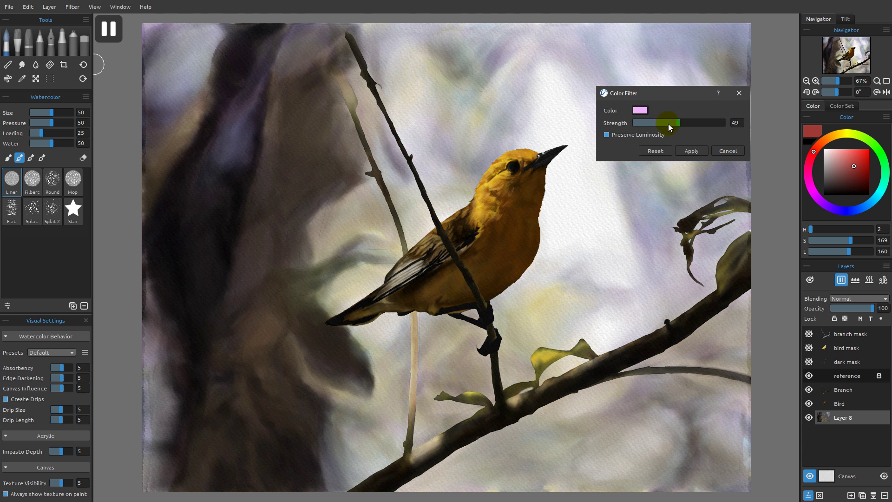
Try light blue and light green #caffd5 as the Color Filter colour
{"action": "left_click", "coordinate": [640, 110]}
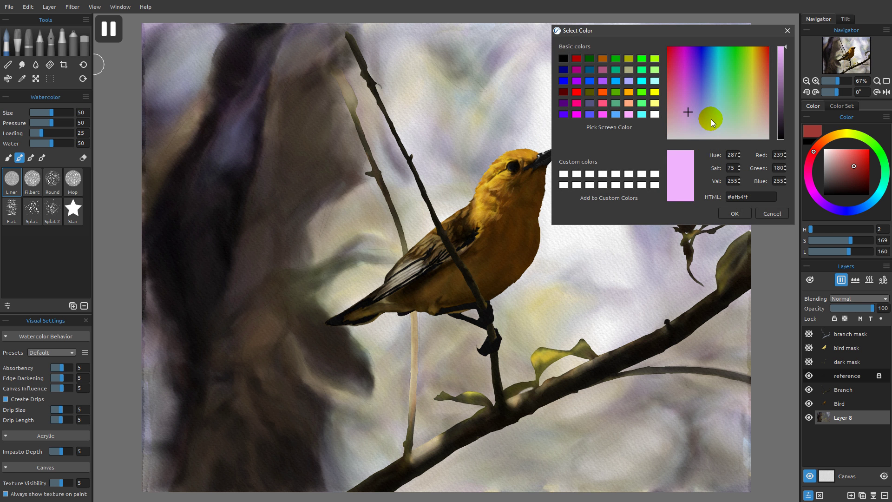
{"action": "left_click", "coordinate": [711, 119]}
{"action": "left_click", "coordinate": [735, 213]}
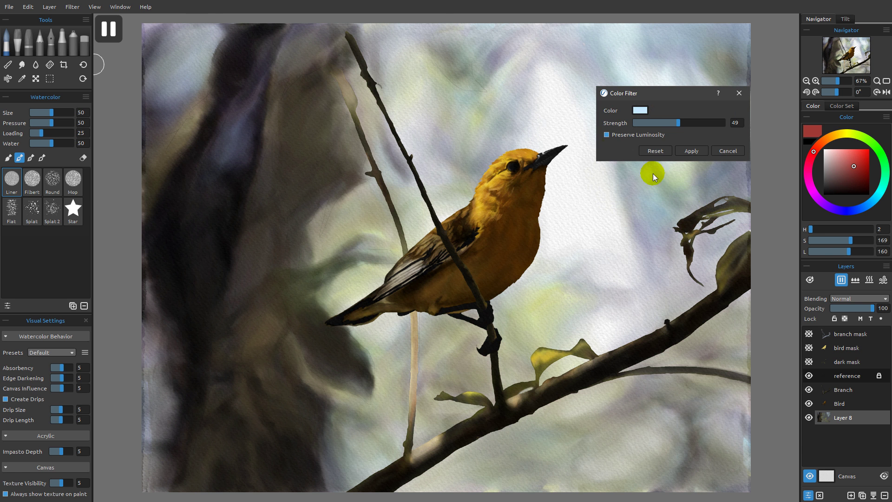
{"action": "left_click", "coordinate": [644, 112]}
{"action": "left_click", "coordinate": [731, 120]}
{"action": "left_click", "coordinate": [739, 196]}
{"action": "left_click", "coordinate": [734, 214]}
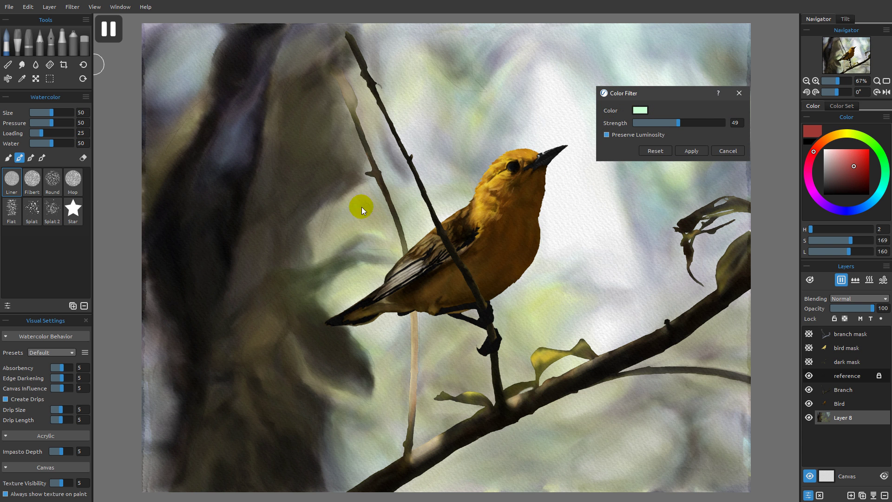
Set the Color Filter strength to 59 and try pale yellow #fffec7 and light pink as the filter colour
{"action": "left_click_drag", "start_coordinate": [672, 125], "coordinate": [687, 124]}
{"action": "left_click", "coordinate": [640, 110]}
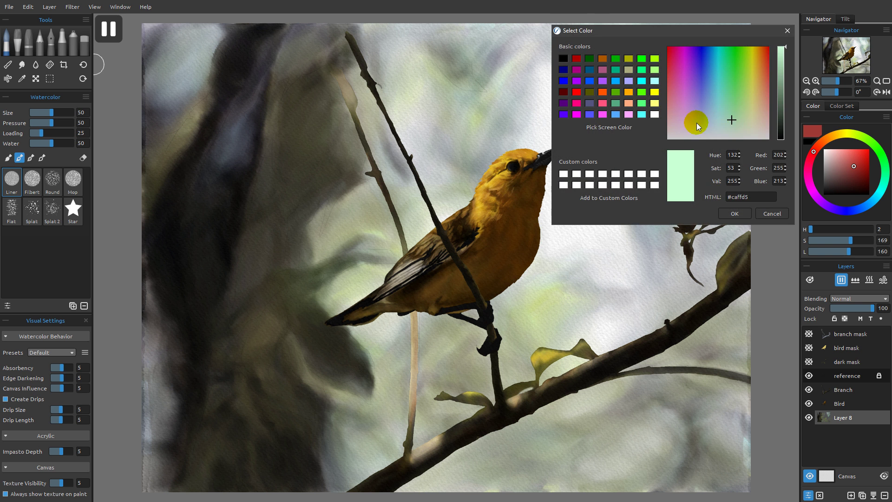
{"action": "left_click", "coordinate": [752, 119]}
{"action": "left_click", "coordinate": [736, 199]}
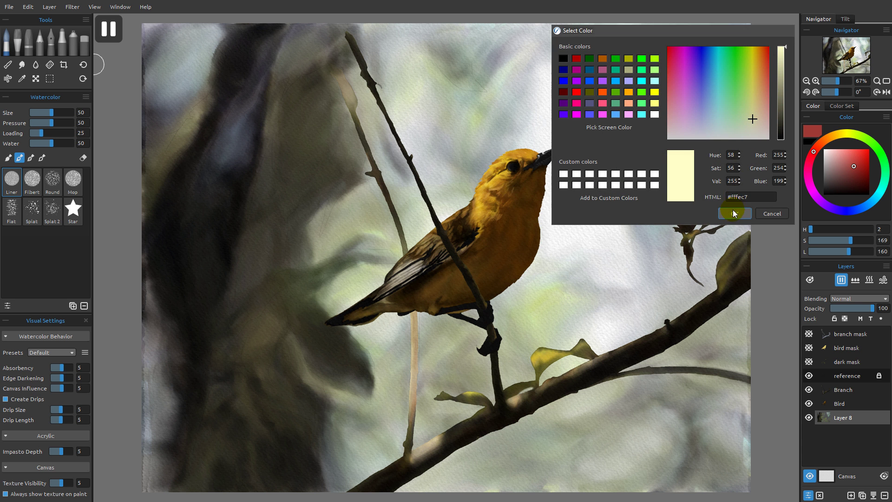
{"action": "left_click", "coordinate": [735, 213]}
{"action": "left_click", "coordinate": [643, 112]}
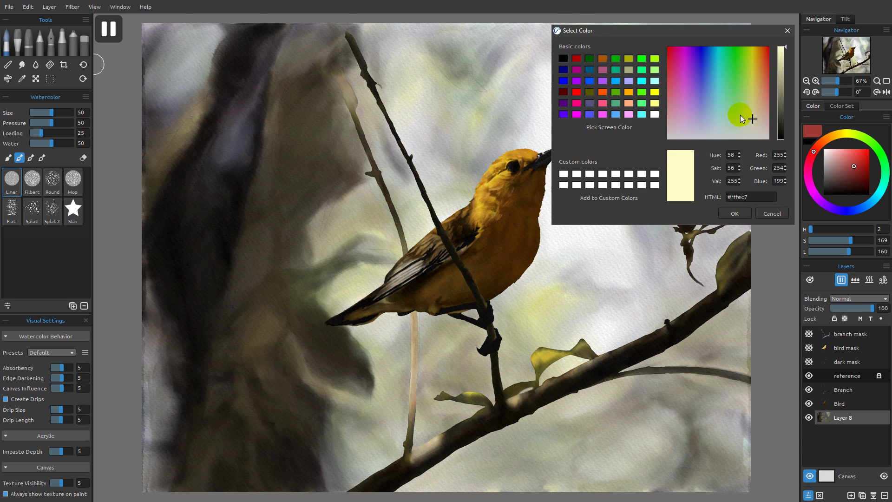
{"action": "left_click", "coordinate": [766, 119]}
{"action": "left_click", "coordinate": [739, 213]}
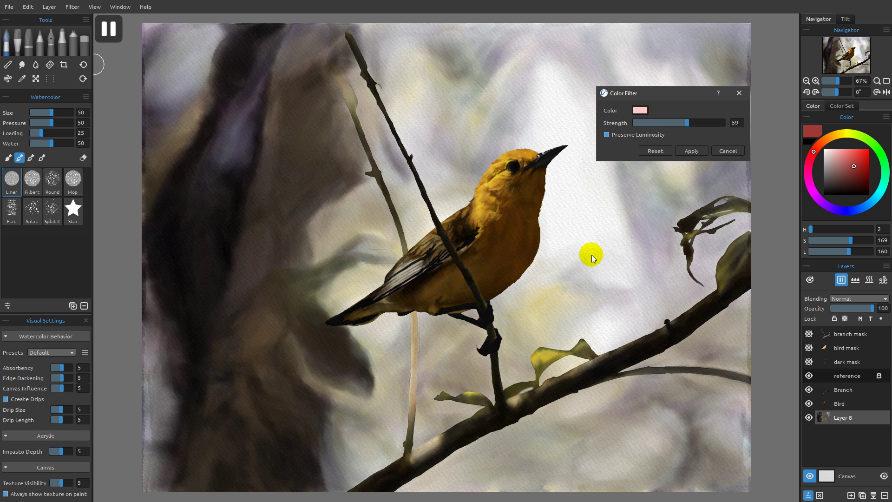
Try lower Color Filter strengths with the light pink colour, and reset and discard the adjustment
{"action": "mouse_move", "coordinate": [688, 122]}
{"action": "left_mouse_down"}
{"action": "mouse_move", "coordinate": [667, 125]}
{"action": "mouse_move", "coordinate": [685, 124]}
{"action": "left_mouse_up"}
{"action": "left_click_drag", "start_coordinate": [687, 122], "coordinate": [678, 124]}
{"action": "left_click", "coordinate": [655, 151]}
{"action": "left_click", "coordinate": [718, 151]}
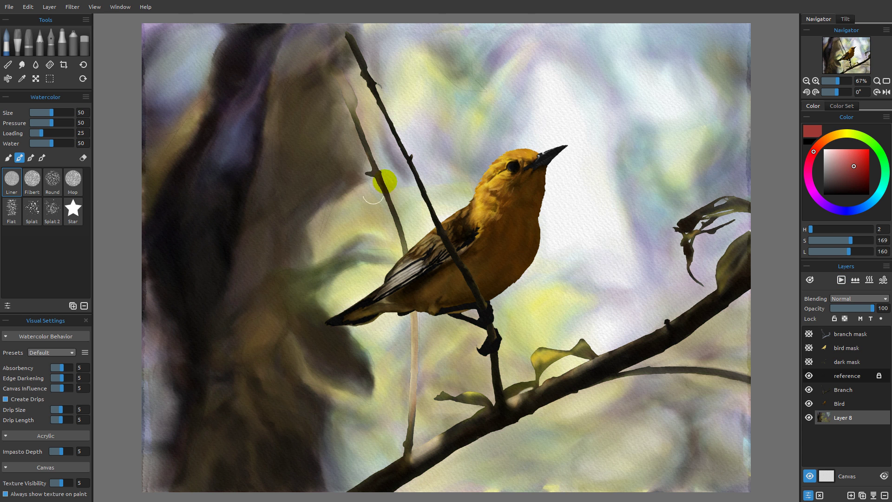
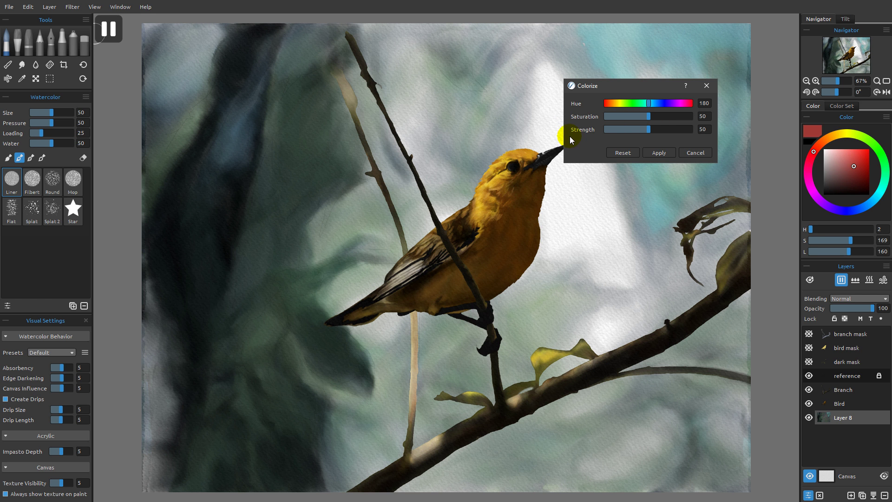
Discard the Colorize preview, view the default red Color Filter on Layer 8 for comparison, and cancel it
{"action": "left_click", "coordinate": [678, 155]}
{"action": "left_click", "coordinate": [73, 7]}
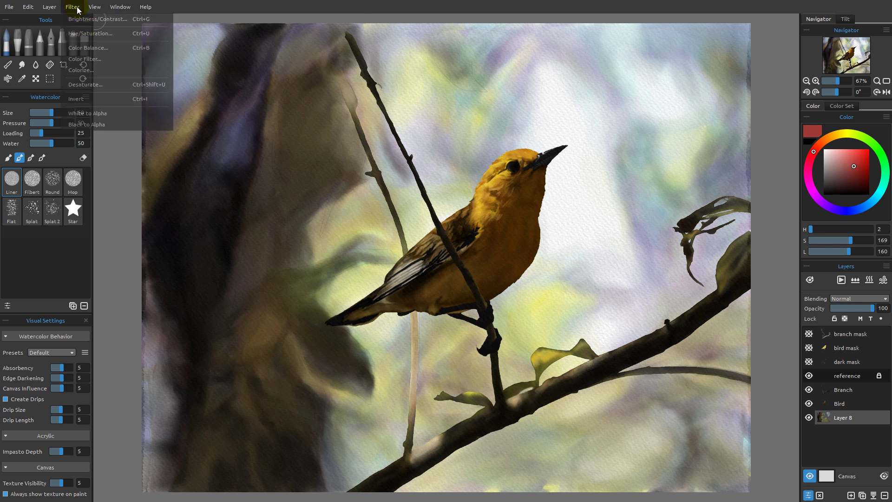
{"action": "left_click", "coordinate": [92, 59]}
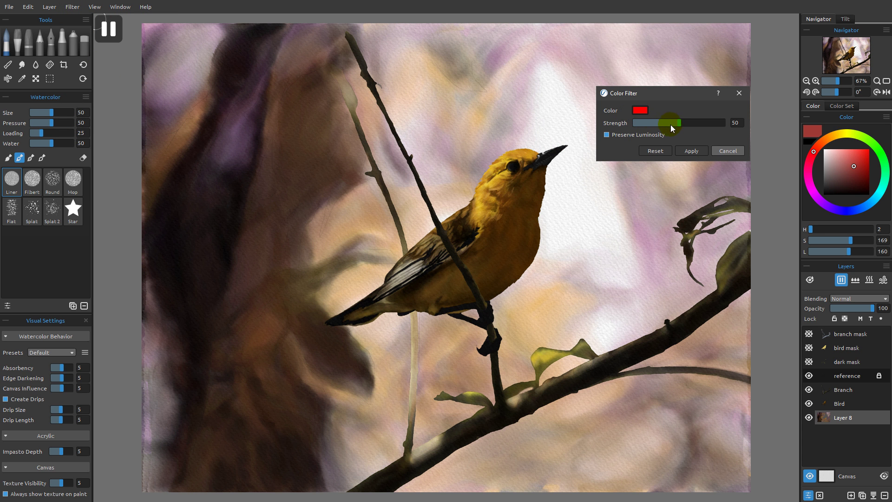
{"action": "left_click", "coordinate": [723, 152]}
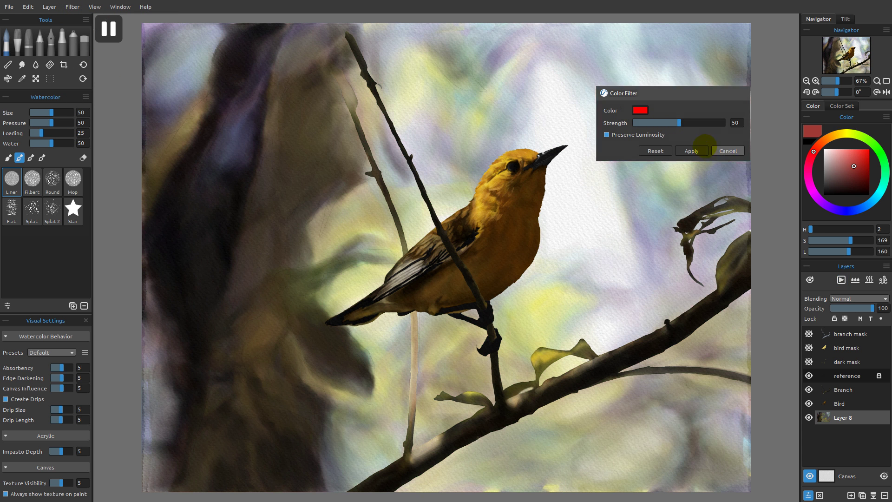
Try Colorize on Layer 8 with hue 299, saturation 49 and strength 29, and reset and discard the adjustment
{"action": "left_click", "coordinate": [75, 7]}
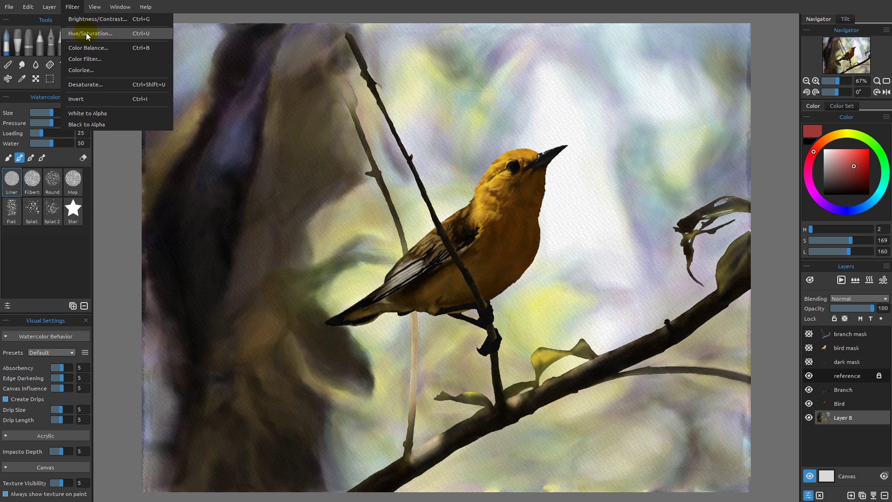
{"action": "left_click", "coordinate": [88, 70]}
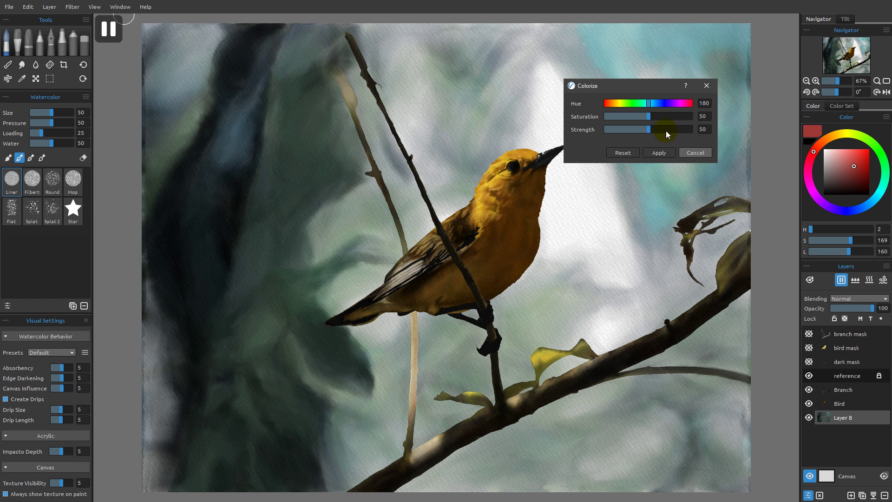
{"action": "left_click_drag", "start_coordinate": [648, 102], "coordinate": [625, 102]}
{"action": "left_click_drag", "start_coordinate": [658, 120], "coordinate": [634, 130]}
{"action": "left_click_drag", "start_coordinate": [623, 102], "coordinate": [689, 103]}
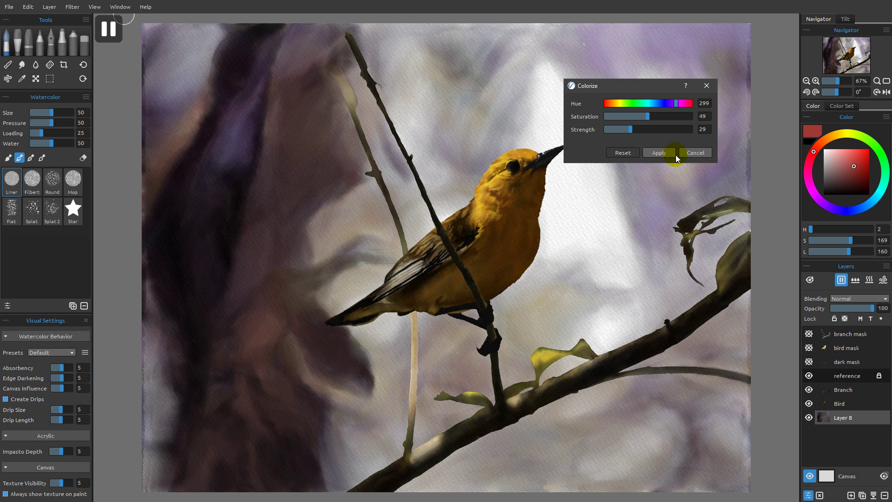
{"action": "left_click", "coordinate": [636, 153]}
{"action": "left_click", "coordinate": [692, 152]}
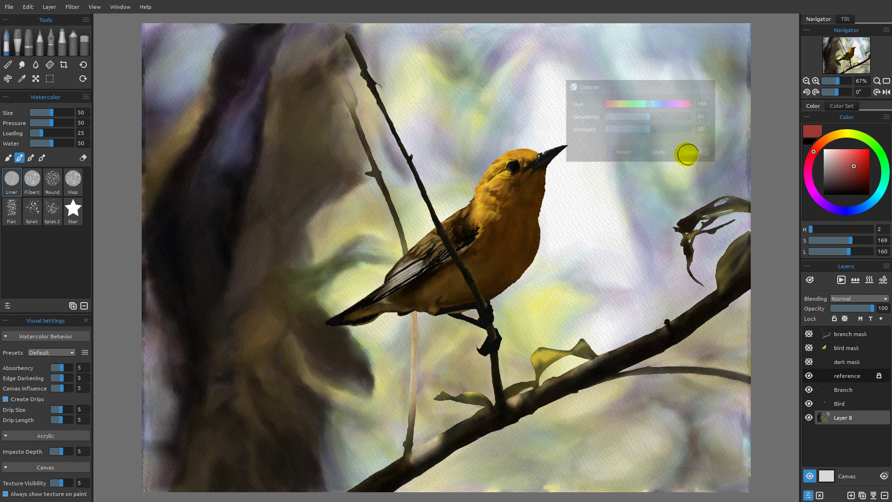
{"action": "left_click", "coordinate": [72, 7]}
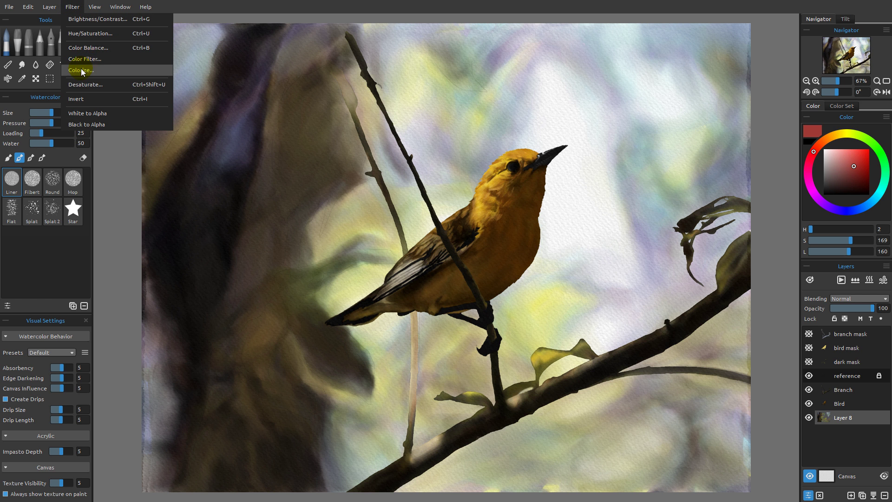
{"action": "left_click", "coordinate": [219, 6]}
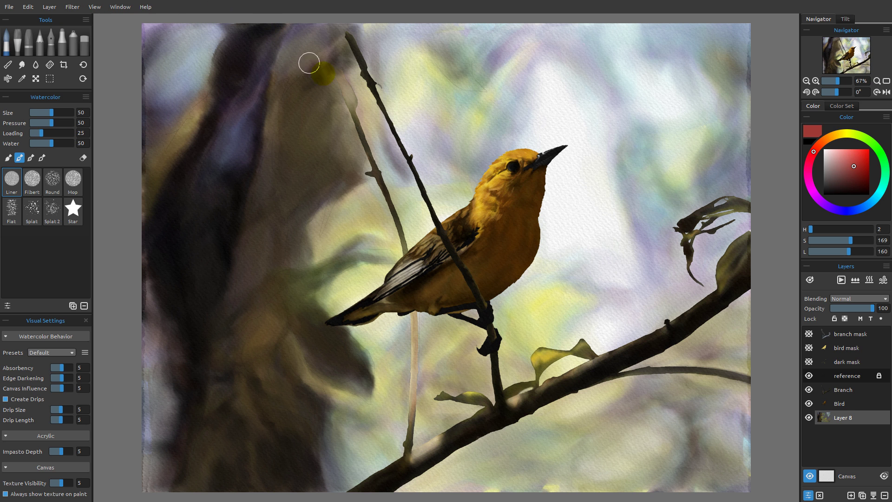